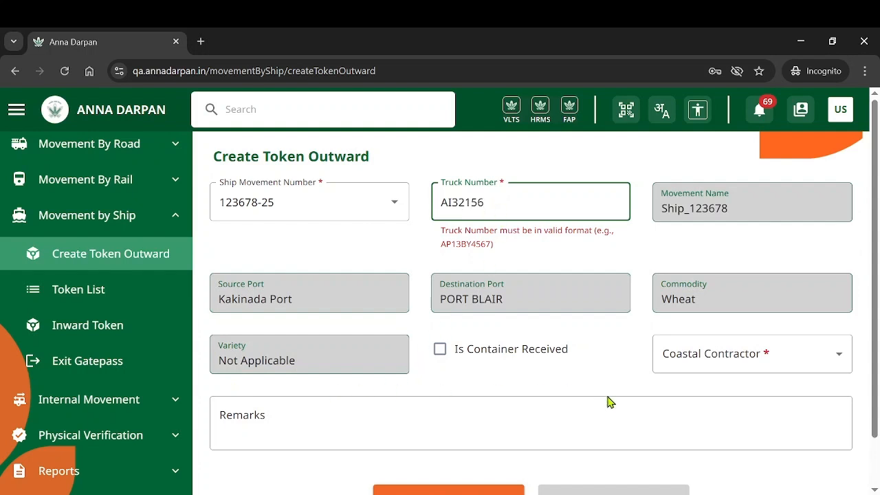
# - Open the list of coastal contractors on the Create Token Outward form
pyautogui.click(827, 353)
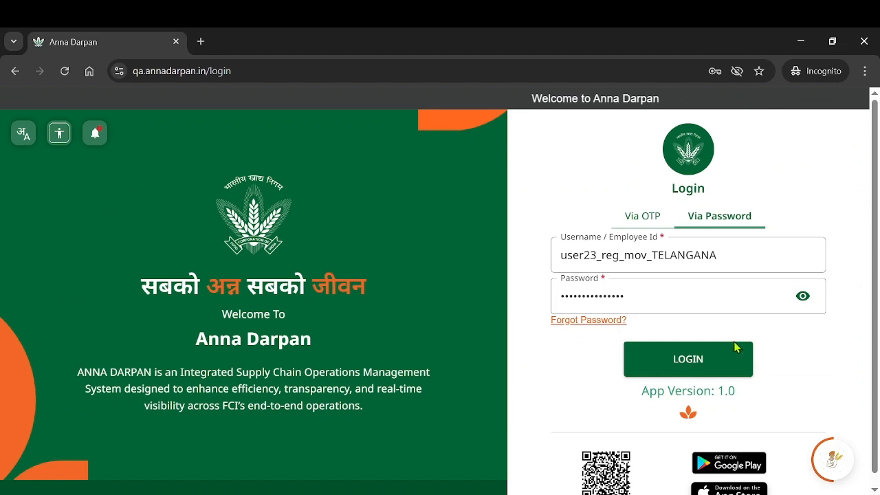
# - Log in with the filled-in Telangana regional movement user account
pyautogui.moveTo(727, 254); pyautogui.dragTo(539, 250)
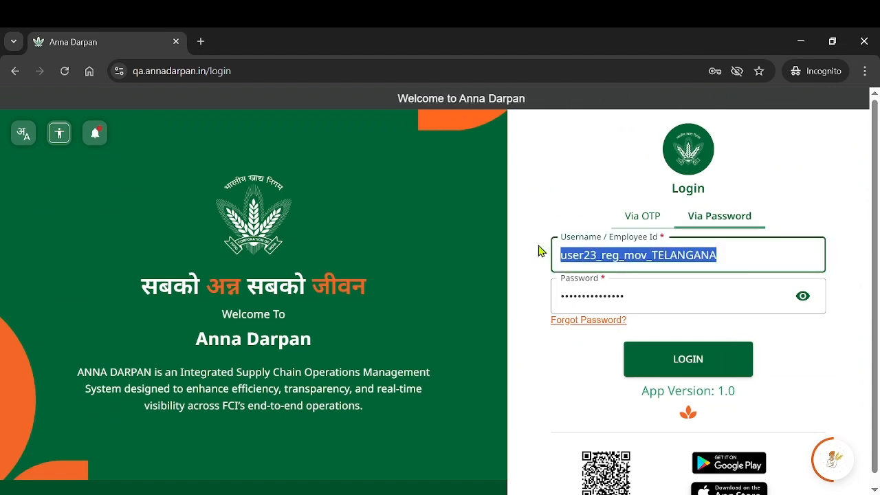
pyautogui.click(720, 366)
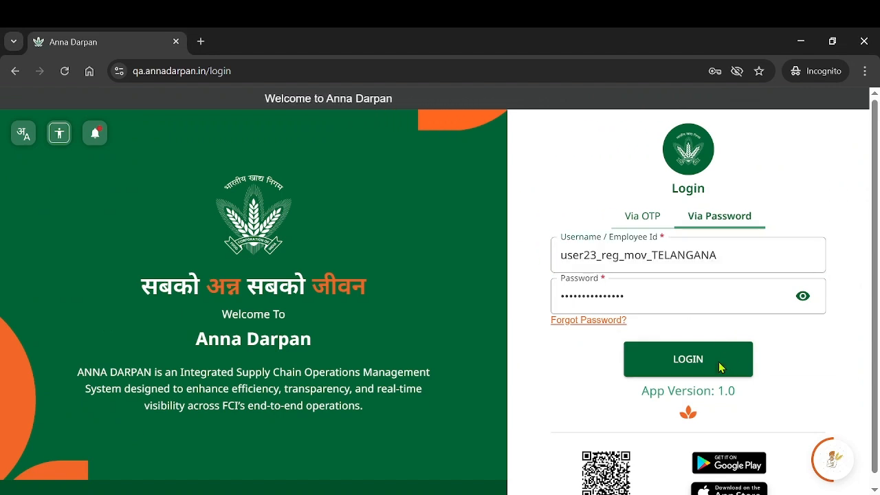
pyautogui.click(696, 367)
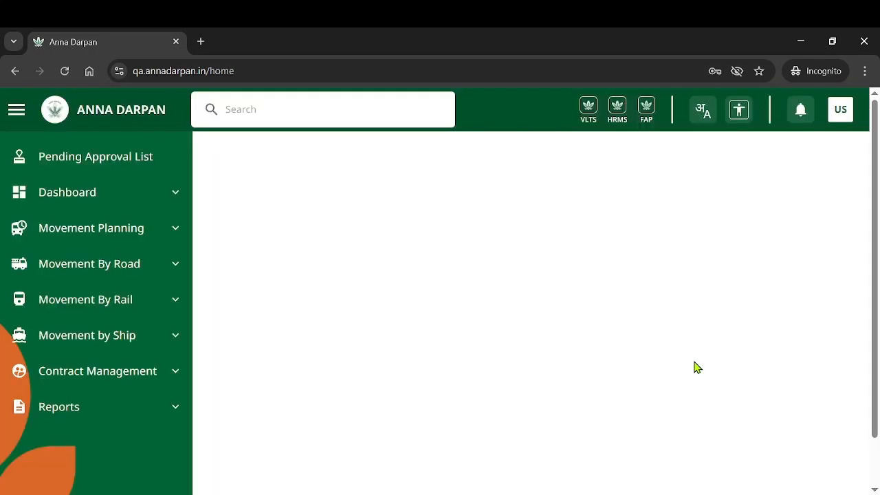
# - Open the Create Coastal Contract form under Contract Management
pyautogui.click(124, 375)
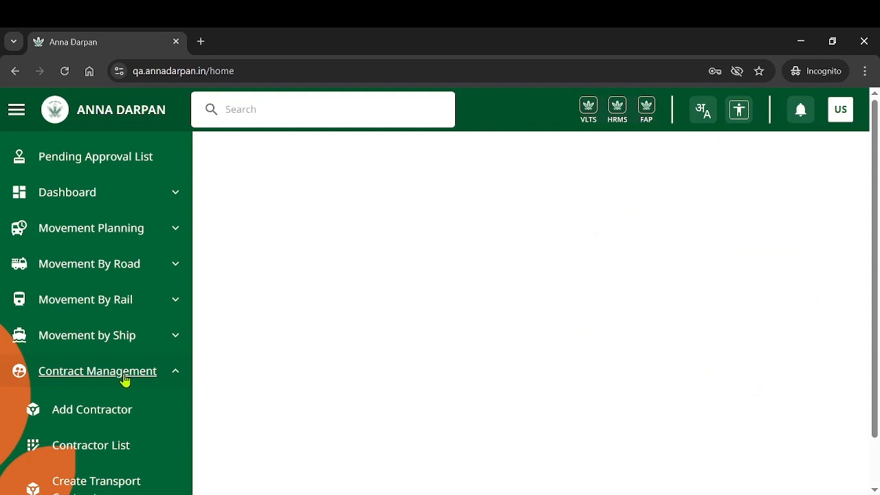
pyautogui.scroll(-2, 123, 385)
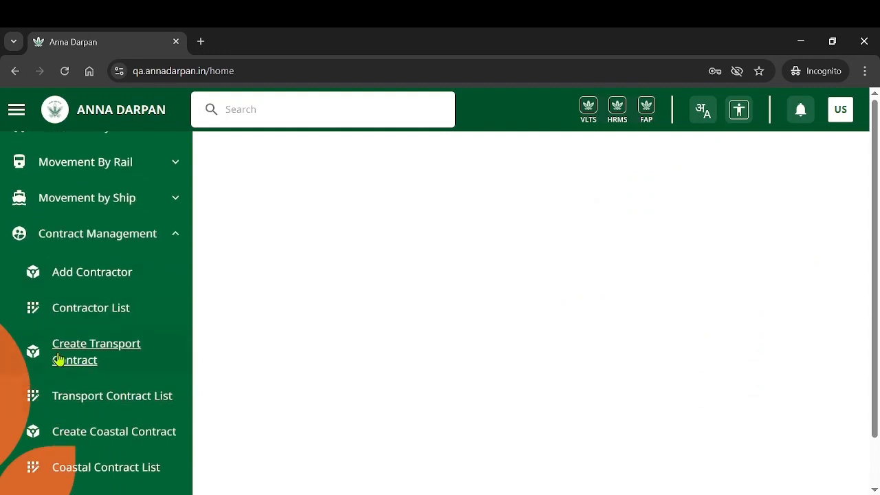
pyautogui.click(93, 470)
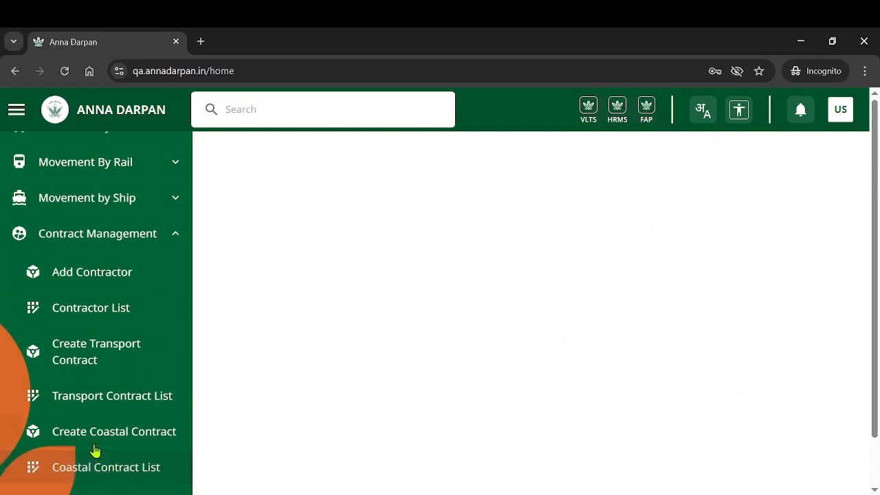
pyautogui.click(94, 438)
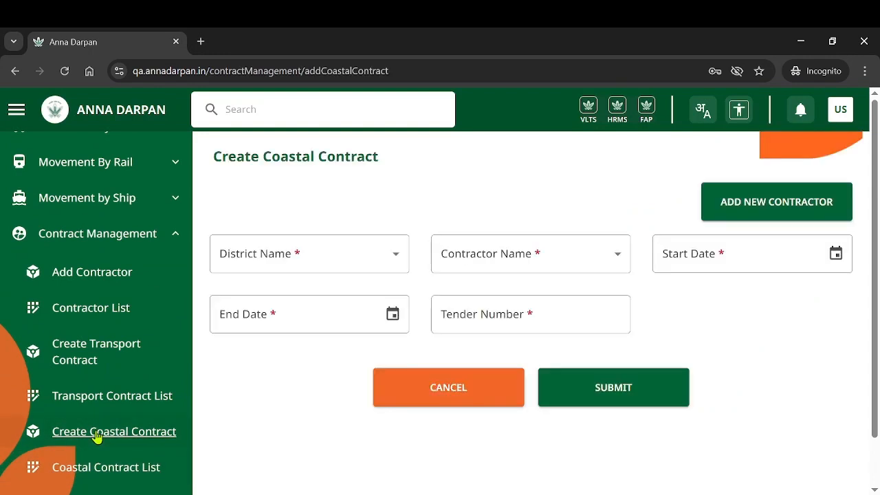
# - Set the coastal contract's district to NIZAMABAD and its contractor to Contractor1
pyautogui.click(397, 258)
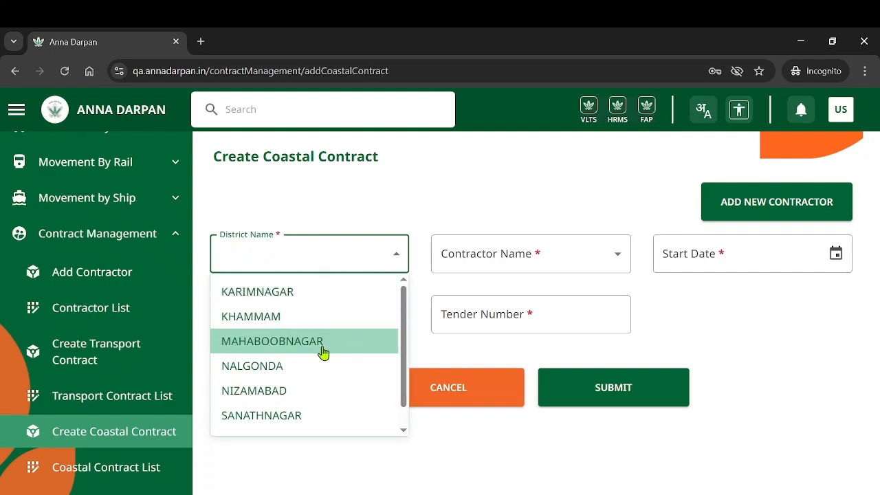
pyautogui.scroll(-1, 290, 375)
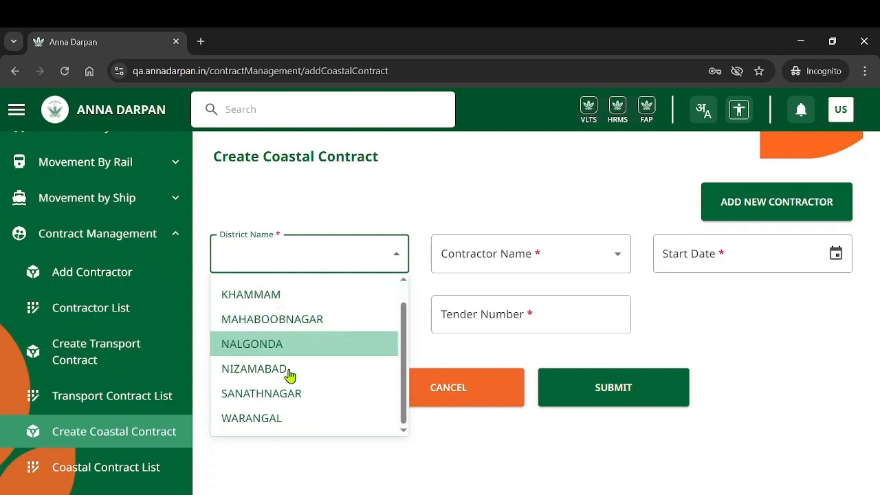
pyautogui.click(289, 371)
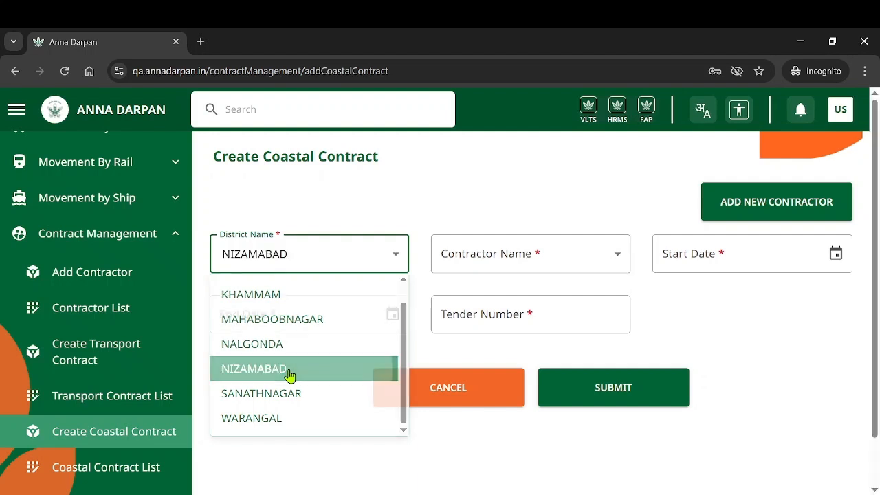
pyautogui.click(596, 260)
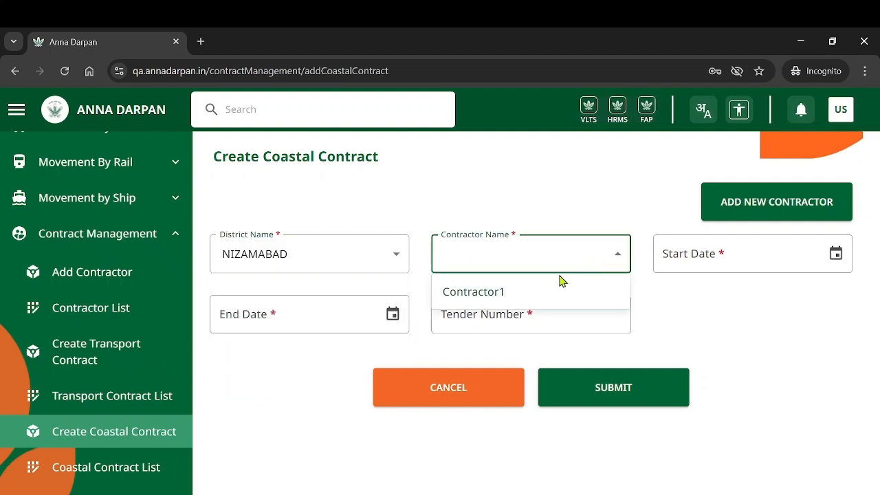
pyautogui.click(501, 298)
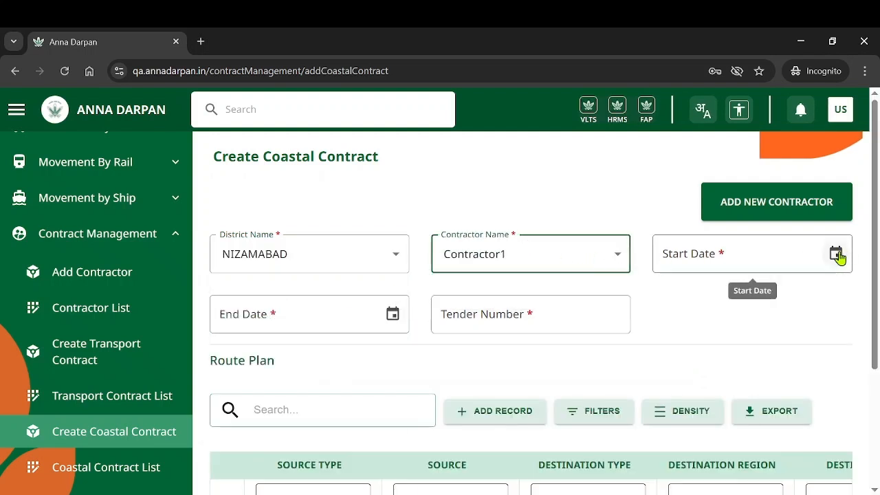
# - Set the contract's start date to 03-12-2025, end date to 04-12-2025 and tender number to 123543
pyautogui.click(837, 254)
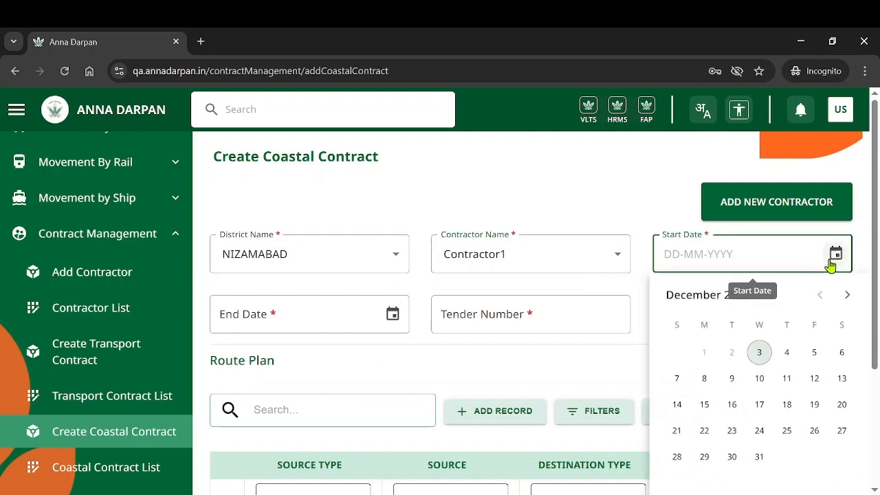
pyautogui.click(758, 359)
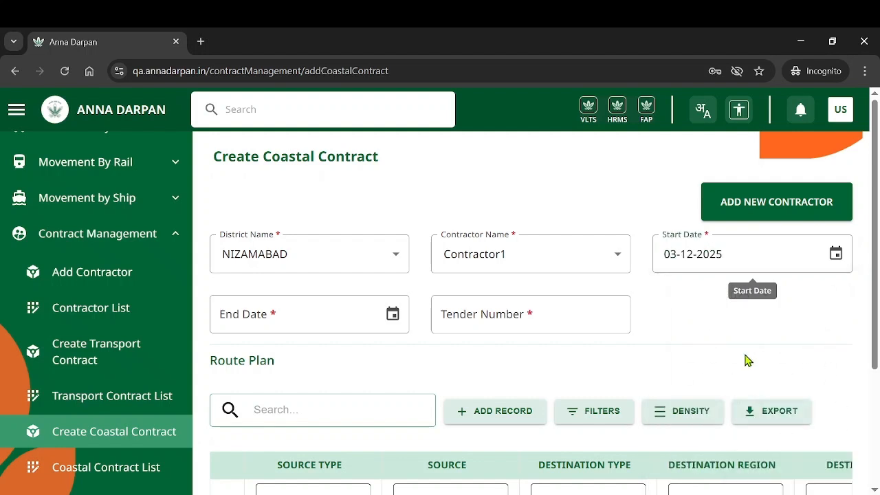
pyautogui.click(390, 317)
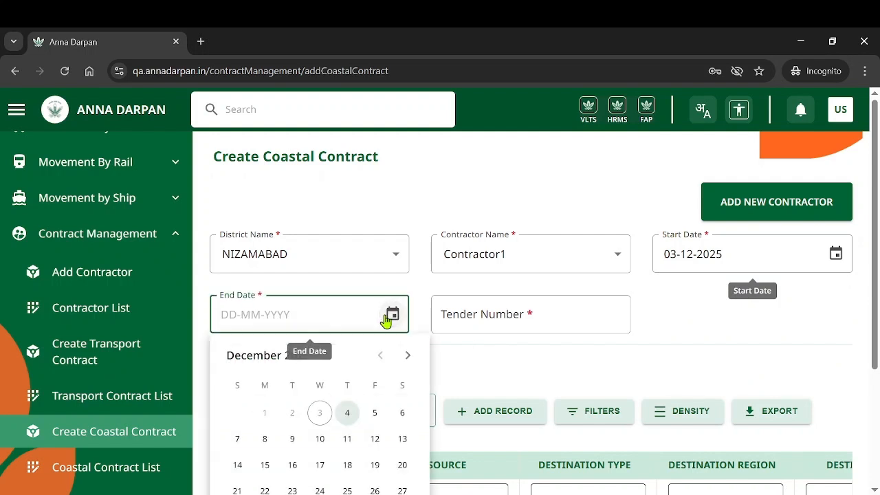
pyautogui.click(347, 414)
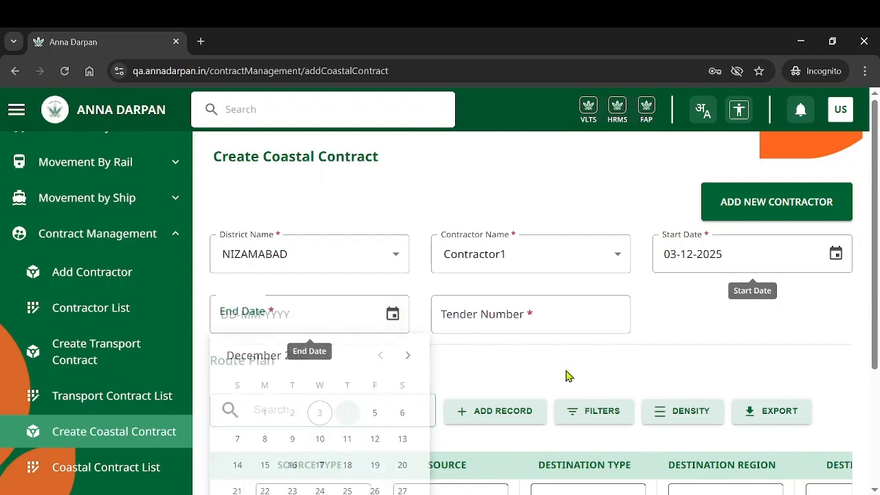
pyautogui.click(579, 312)
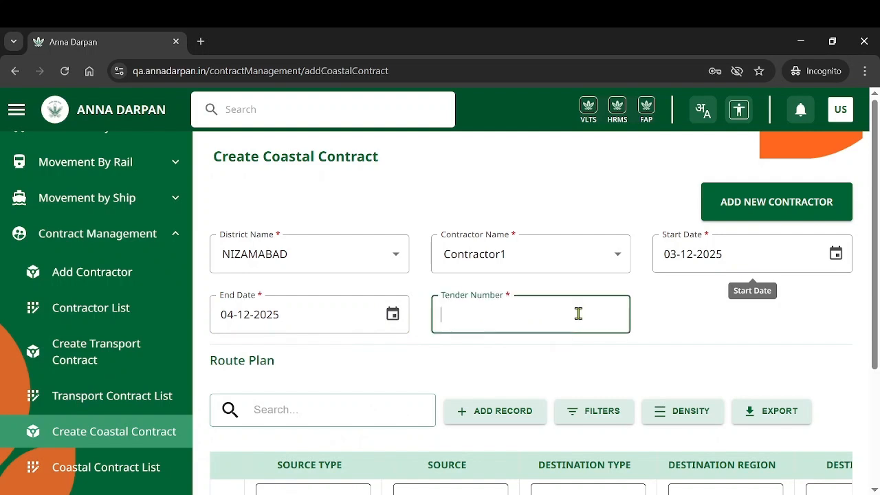
pyautogui.write('123543')
# - In the first route plan row, set the source type to Ship Port and the source to Kakinada Port
pyautogui.scroll(-2, 491, 375)
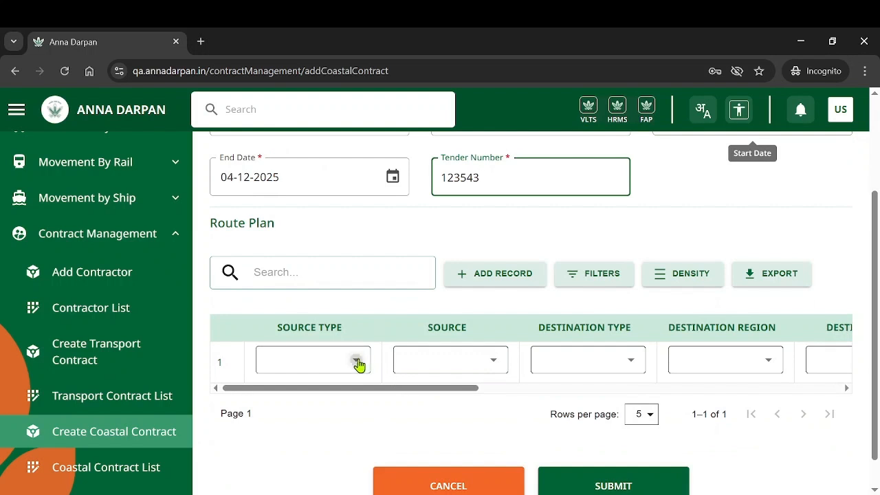
pyautogui.click(356, 362)
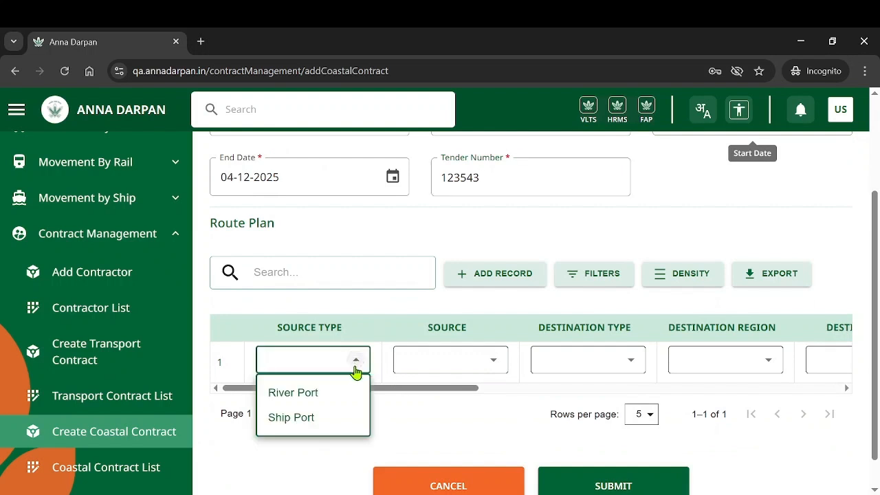
pyautogui.click(324, 414)
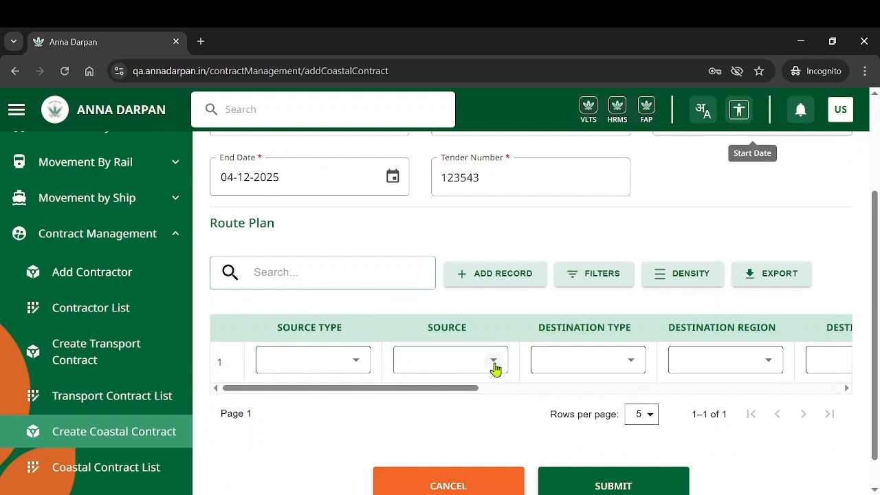
pyautogui.click(494, 361)
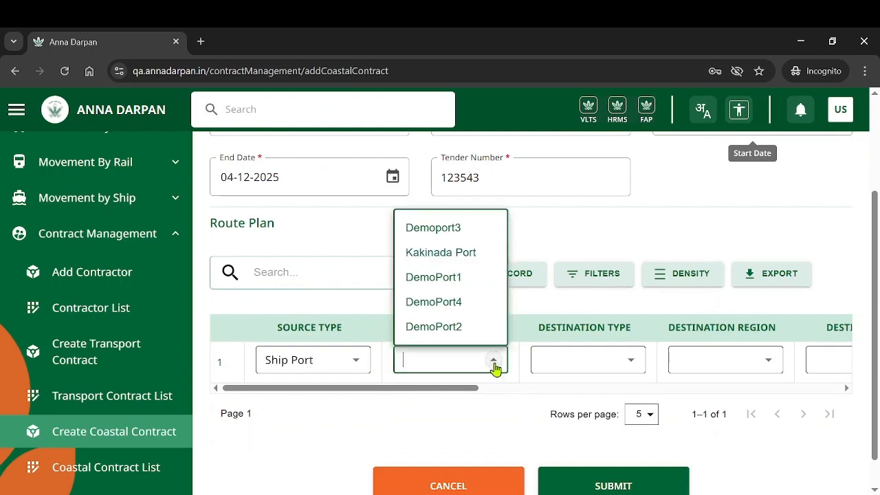
pyautogui.click(468, 253)
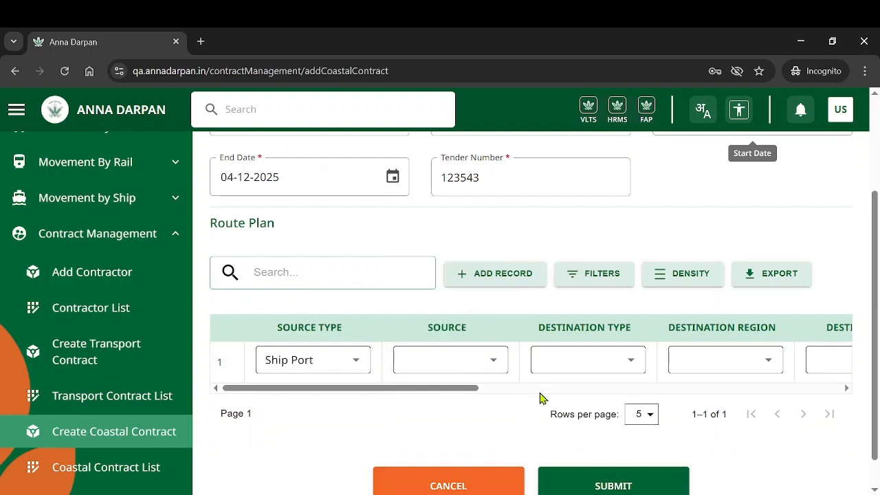
# - Set the route's destination type to Ship Port, destination region to KARNATAKA and destination to PORT BLAIR
pyautogui.click(630, 362)
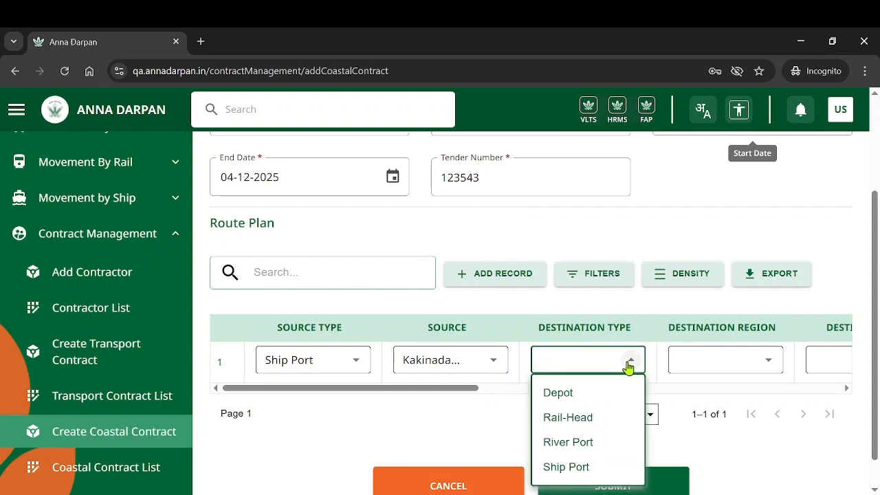
pyautogui.scroll(-1, 617, 407)
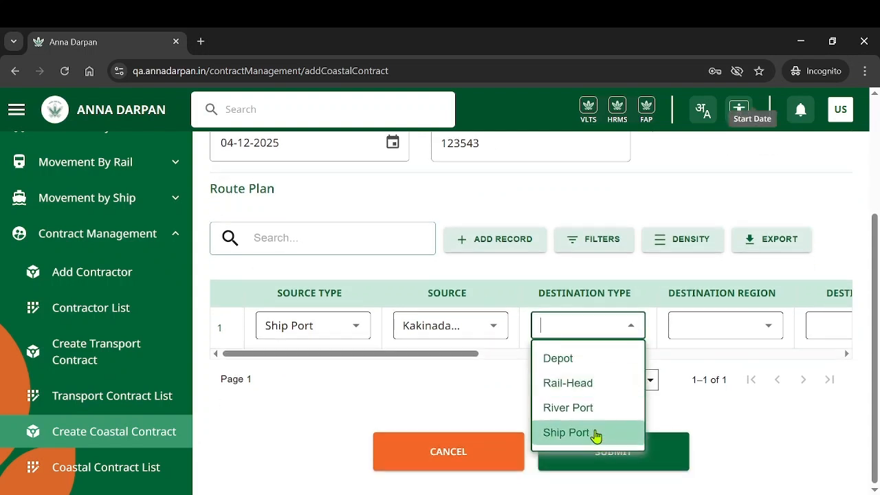
pyautogui.click(594, 433)
pyautogui.click(765, 327)
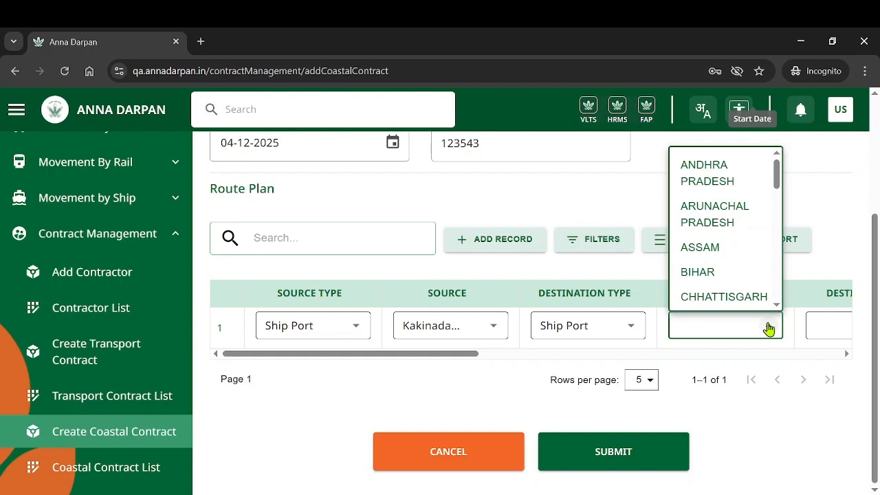
pyautogui.scroll(-3, 736, 275)
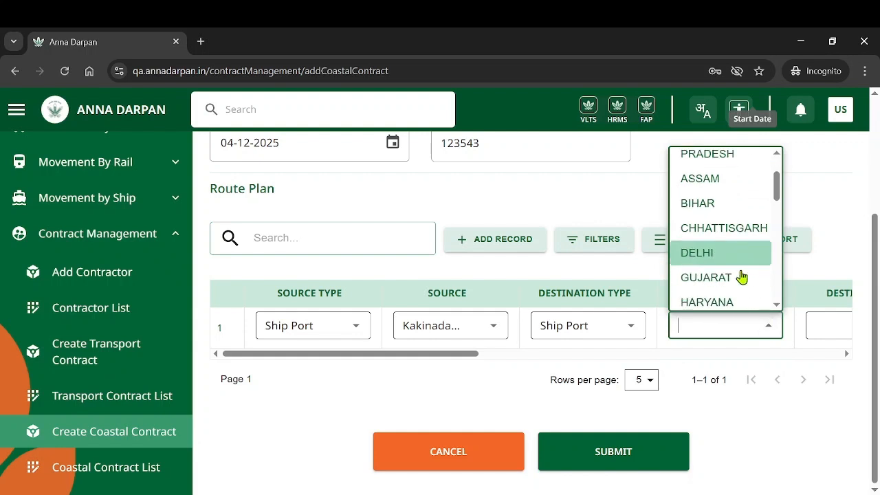
pyautogui.press('Return')
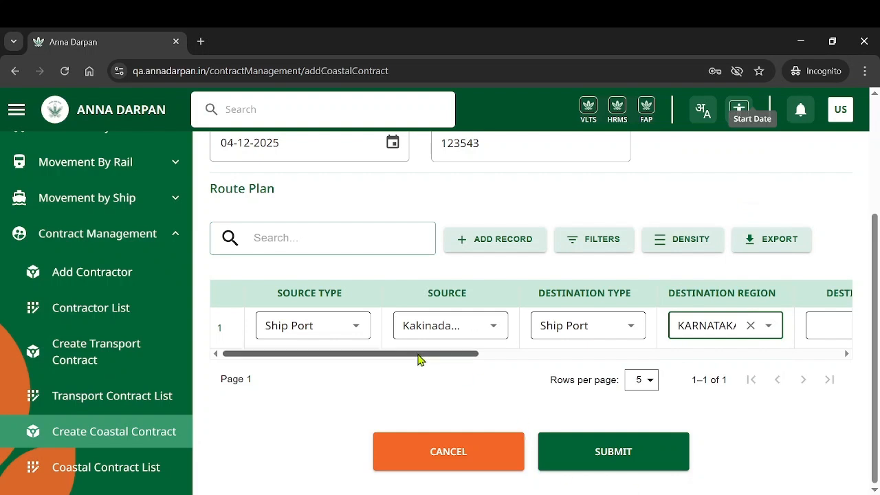
pyautogui.moveTo(420, 359); pyautogui.dragTo(504, 364)
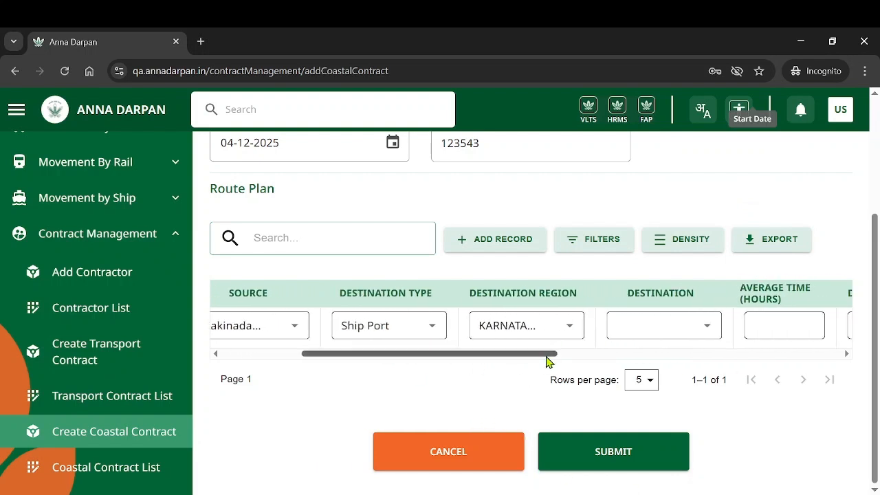
pyautogui.click(709, 327)
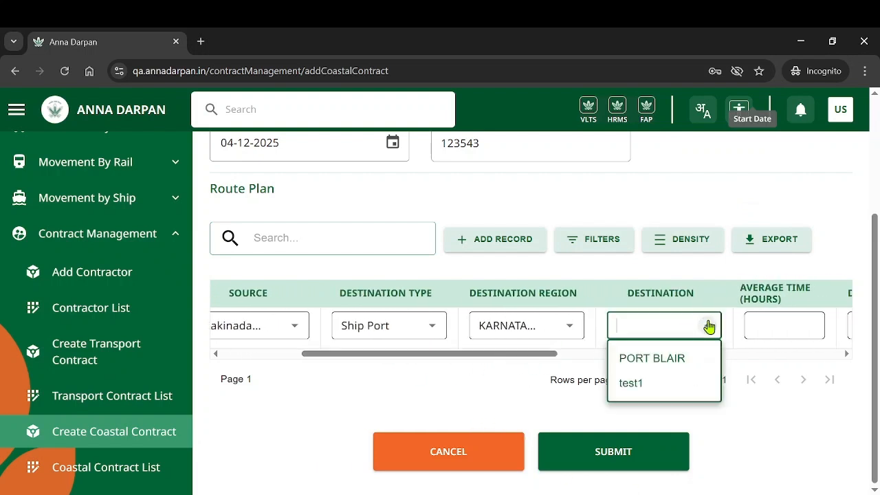
pyautogui.click(679, 359)
# - Enter an average time of 23 hours, a distance of 123 km and a rate of 34 for the route
pyautogui.click(803, 329)
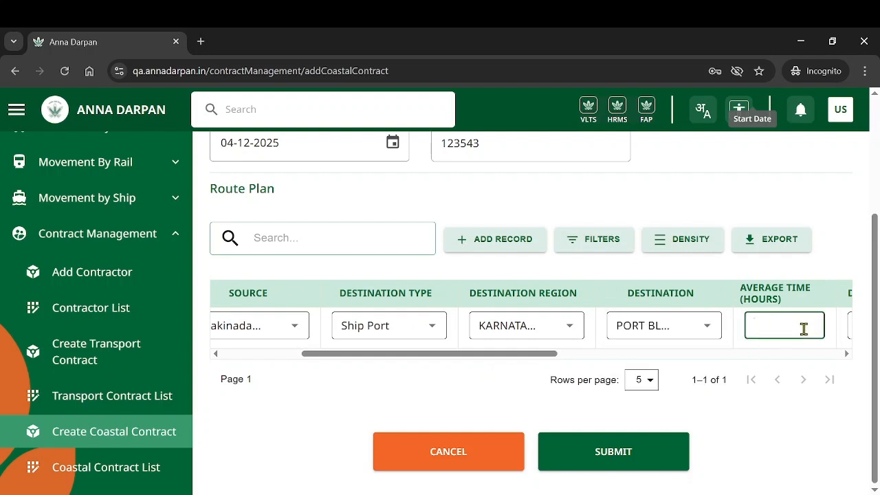
pyautogui.write('23')
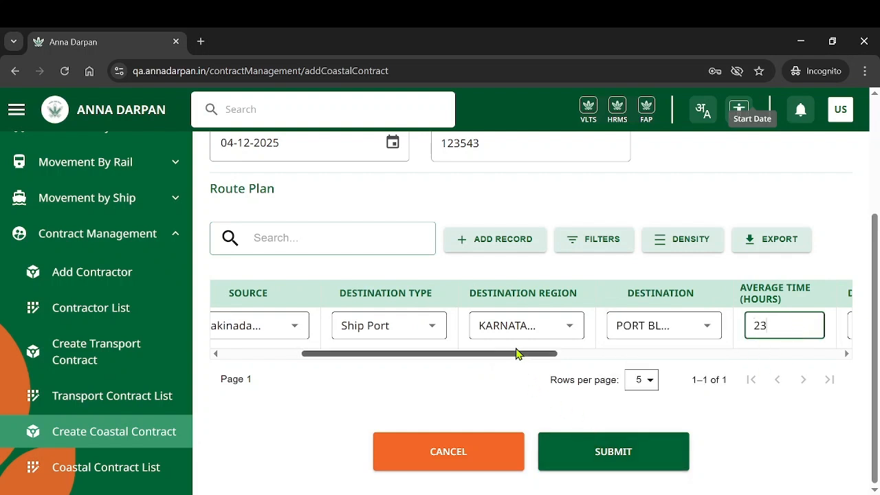
pyautogui.moveTo(518, 357); pyautogui.dragTo(635, 367)
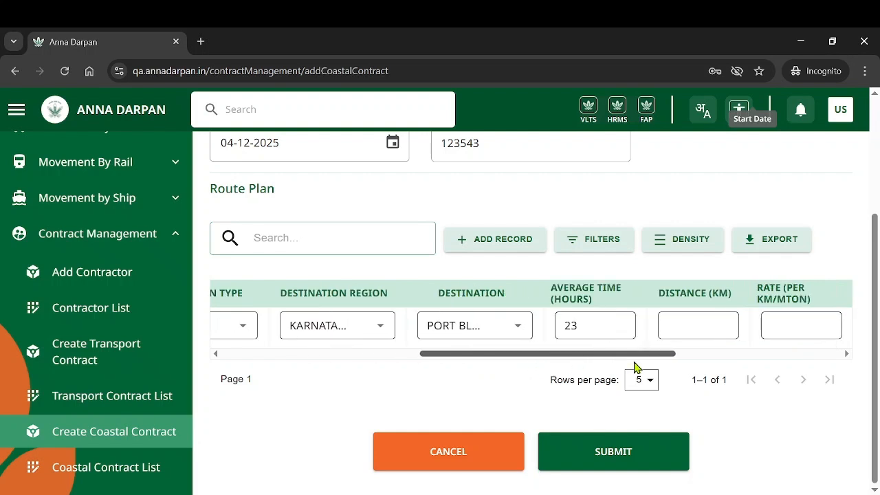
pyautogui.click(579, 324)
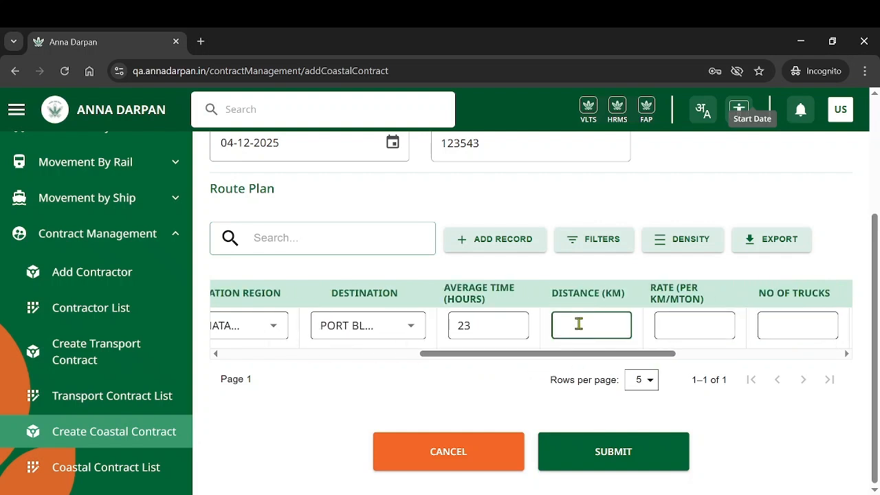
pyautogui.click(693, 333)
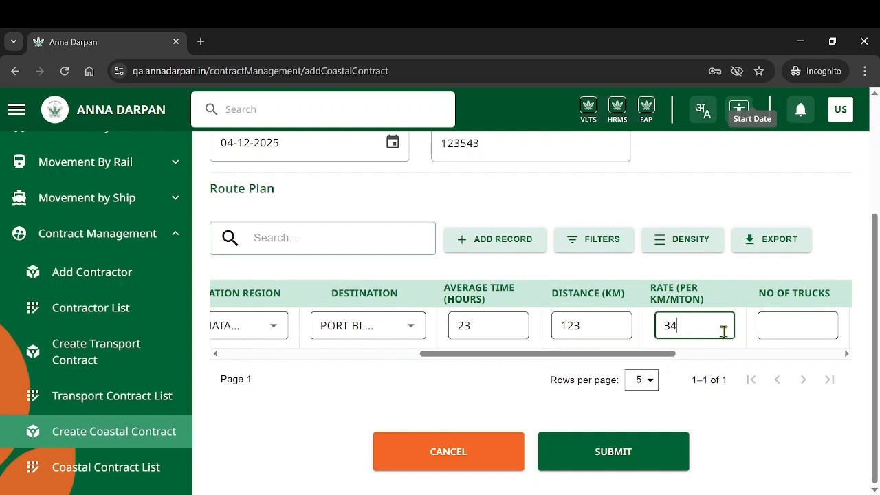
# - Complete the route with 4 trucks, a volume of 1234 MTons and the two-way option, and submit the coastal contract
pyautogui.click(770, 327)
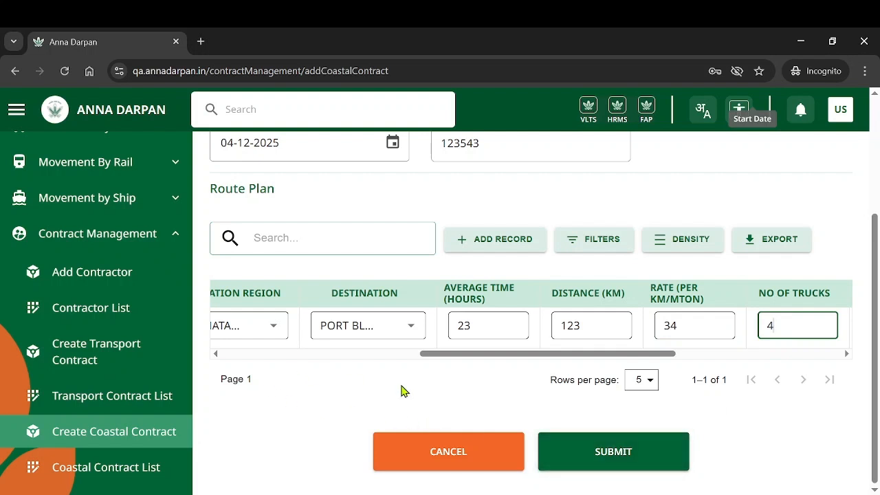
pyautogui.moveTo(604, 354); pyautogui.dragTo(766, 365)
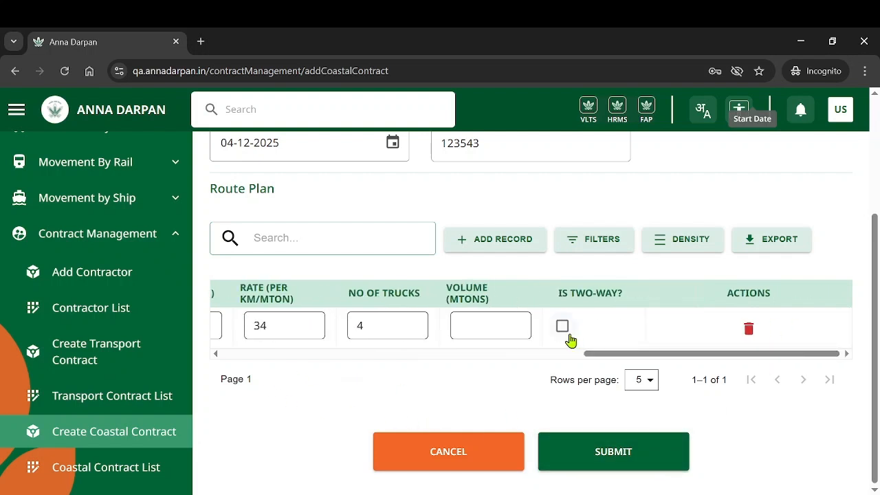
pyautogui.click(489, 327)
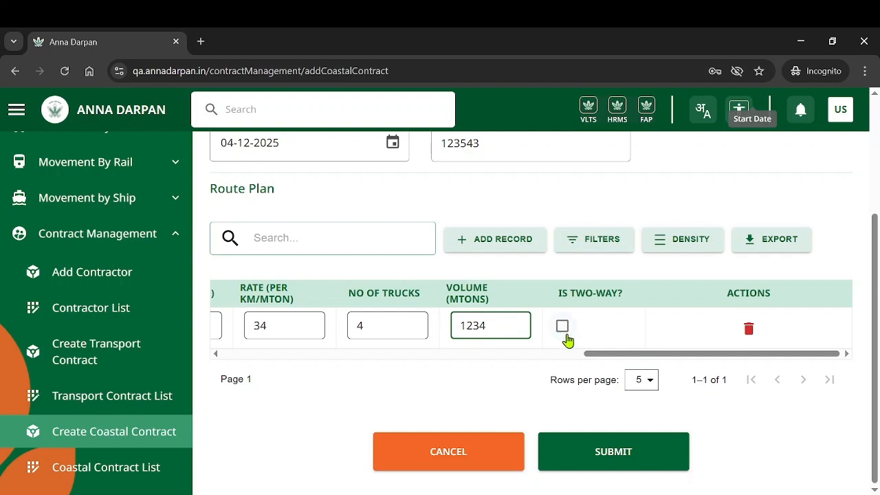
pyautogui.click(597, 421)
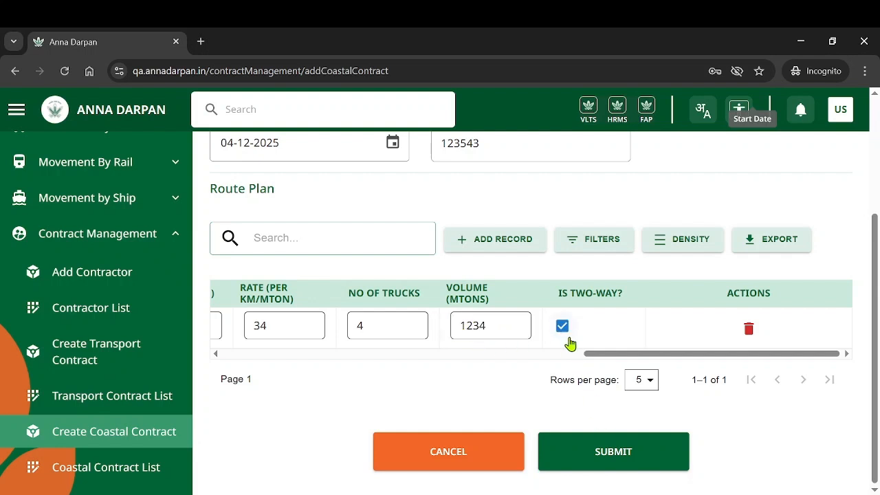
pyautogui.click(614, 452)
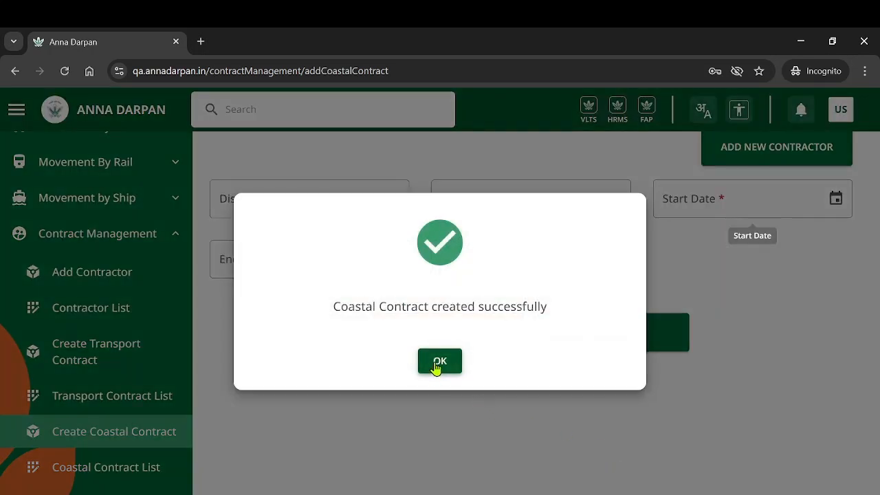
pyautogui.click(439, 366)
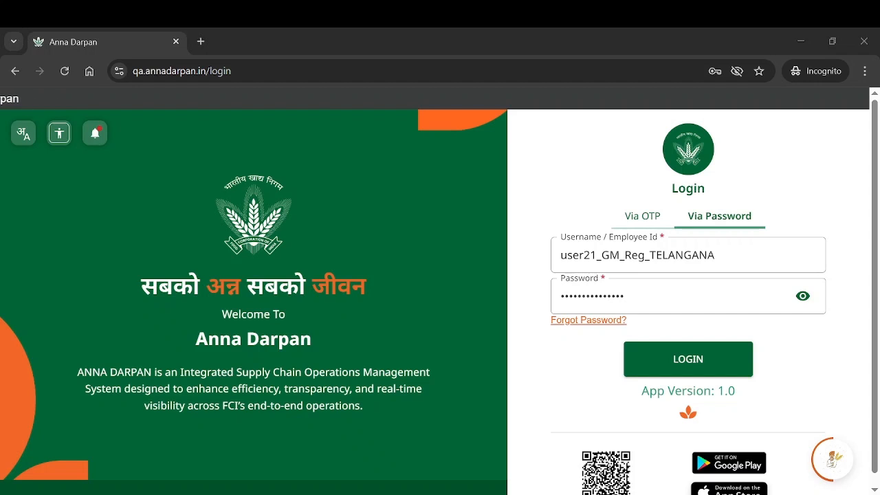
# - Log in with the Telangana regional GM account and open the Coastal Contract Pending List
pyautogui.click(643, 363)
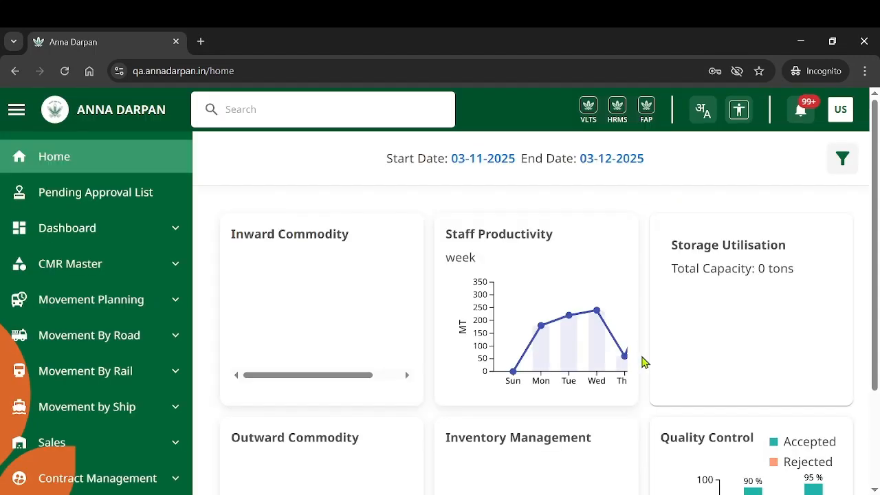
pyautogui.scroll(-2, 69, 375)
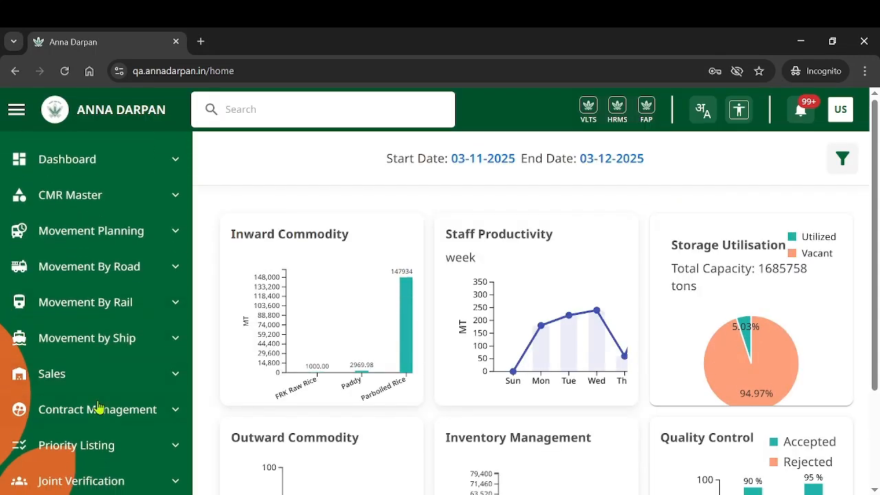
pyautogui.click(104, 416)
pyautogui.scroll(-2, 141, 420)
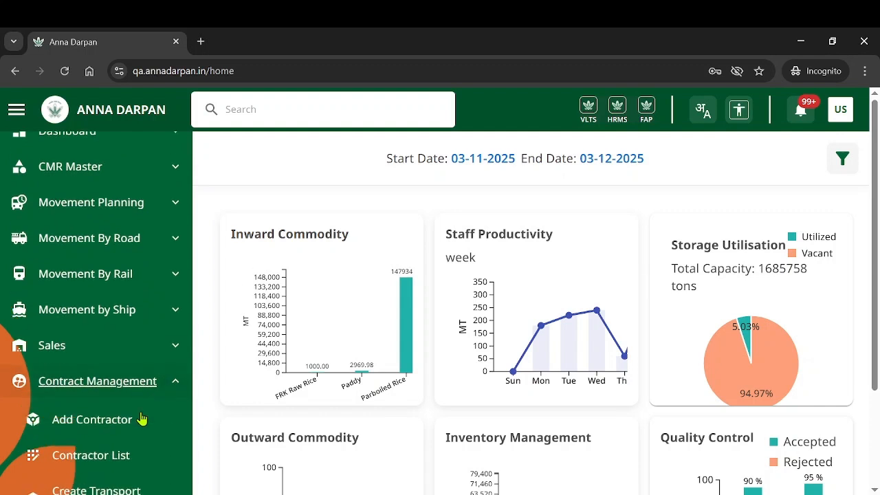
pyautogui.click(88, 438)
pyautogui.click(89, 438)
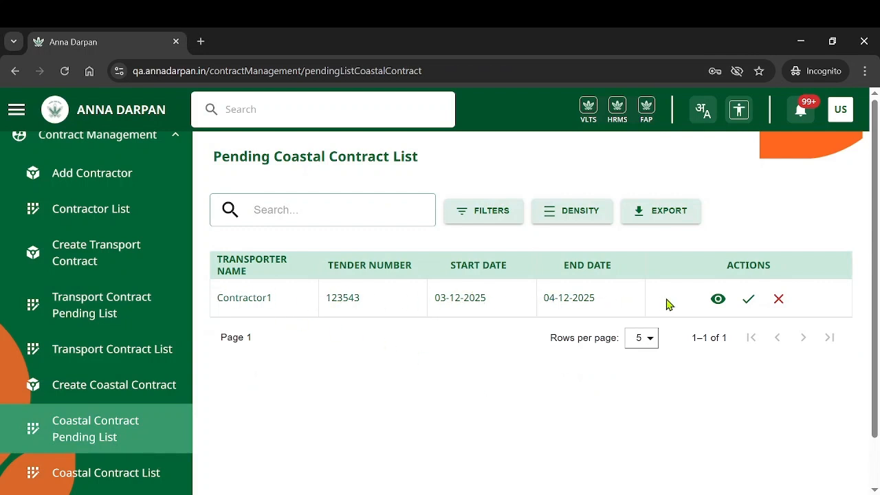
# - Review the details of Contractor1's pending coastal contract with tender number 123543 and approve it
pyautogui.click(746, 305)
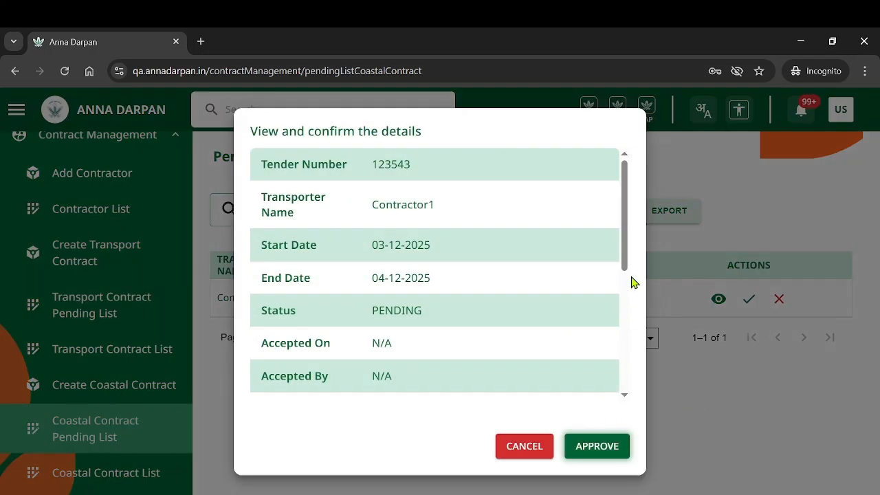
pyautogui.moveTo(625, 251); pyautogui.dragTo(627, 384)
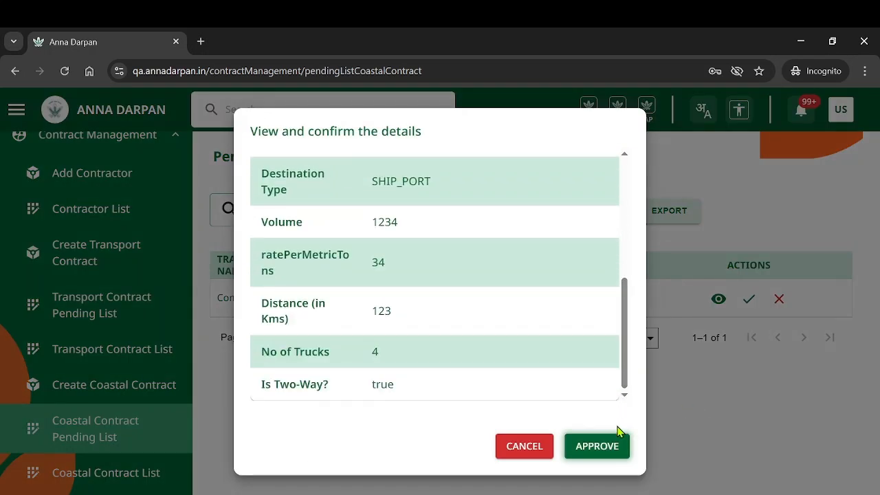
pyautogui.click(597, 446)
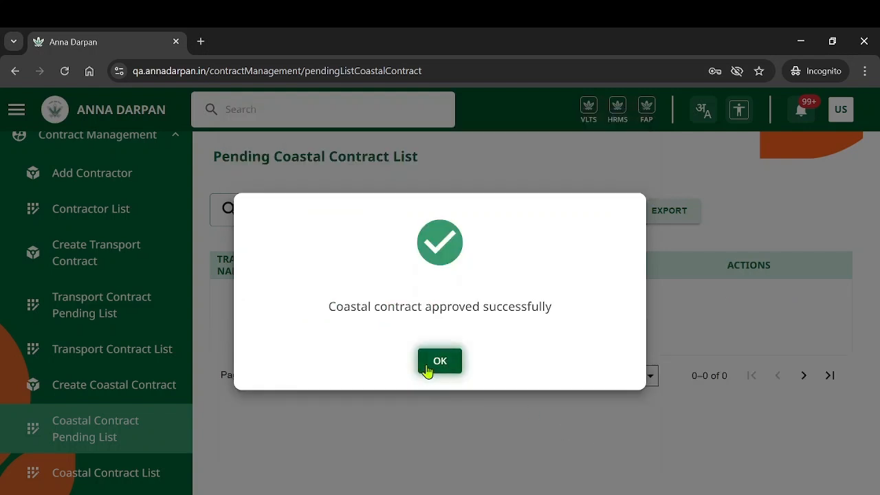
pyautogui.click(438, 361)
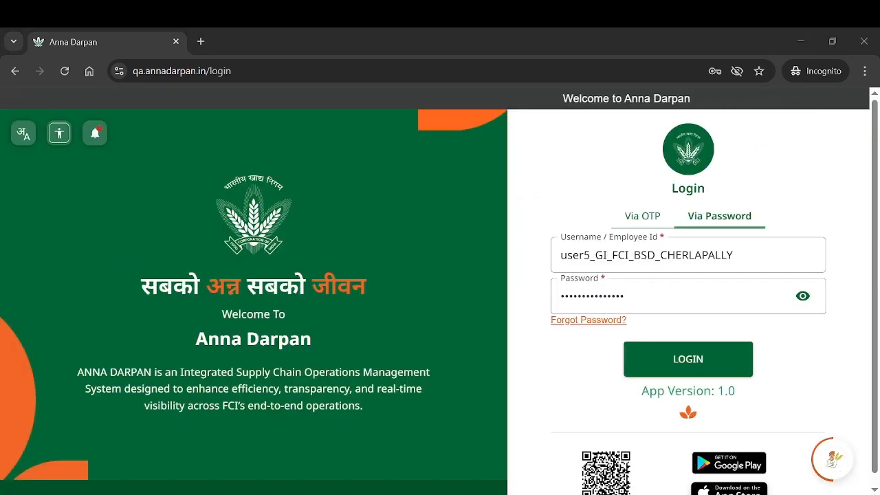
# - Log in with the FCI BSD Cherlapally depot account and open the ship movement form for creating an outward token
pyautogui.click(676, 369)
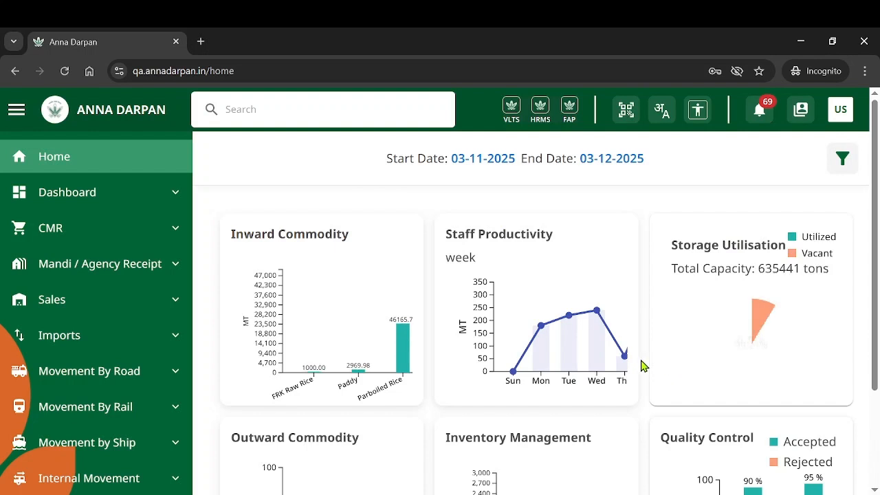
pyautogui.scroll(-1, 113, 375)
pyautogui.click(94, 380)
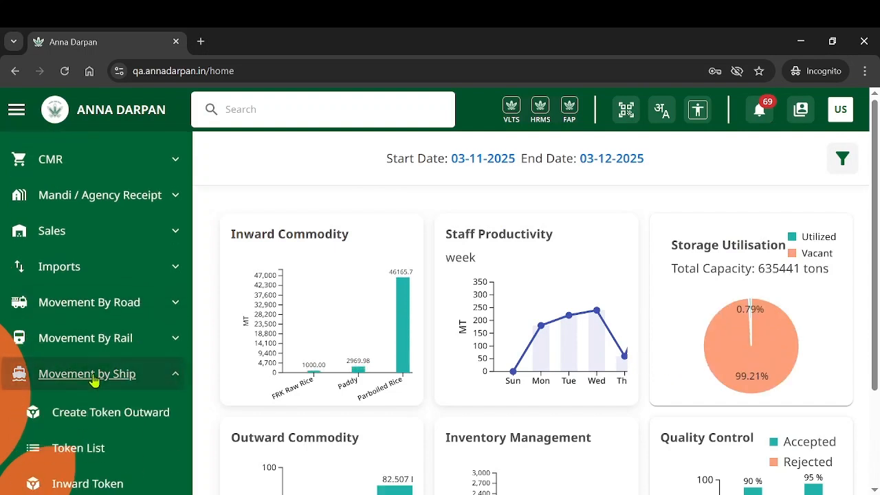
pyautogui.scroll(-1, 94, 380)
pyautogui.click(90, 345)
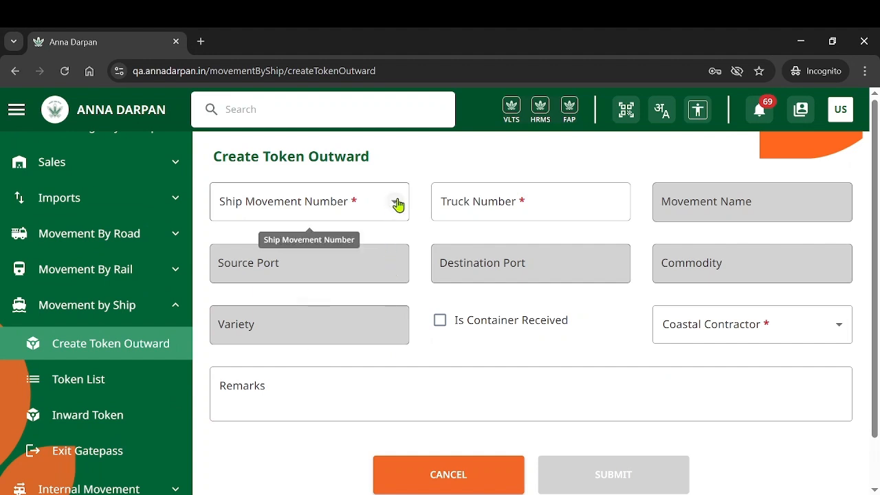
# - Select ship movement number 123678-25 for the outward token and enter truck number AI15432
pyautogui.click(398, 204)
pyautogui.click(309, 244)
pyautogui.click(498, 205)
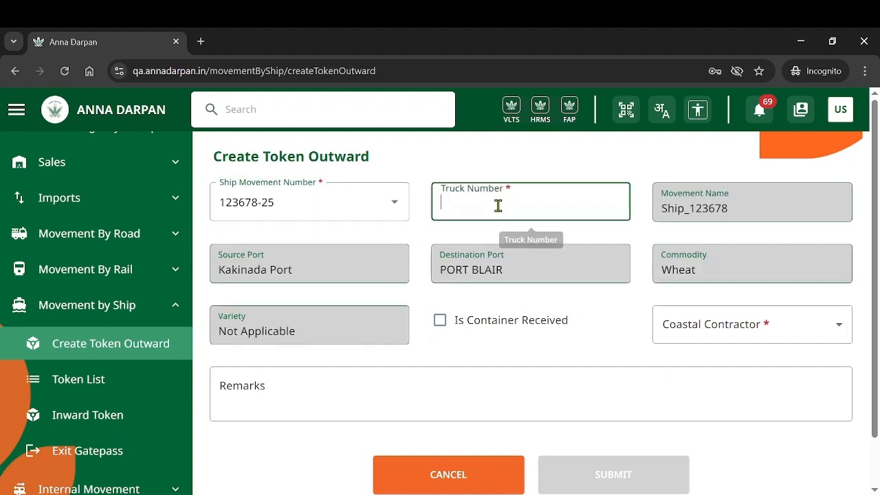
pyautogui.write('A')
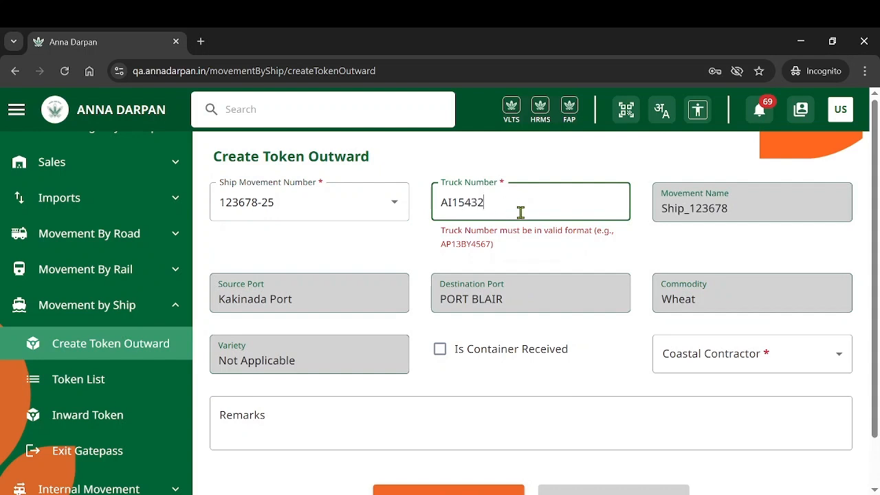
pyautogui.write('I15432')
# - Choose Contractor1 [123543] as the coastal contractor and submit the outward token
pyautogui.click(695, 365)
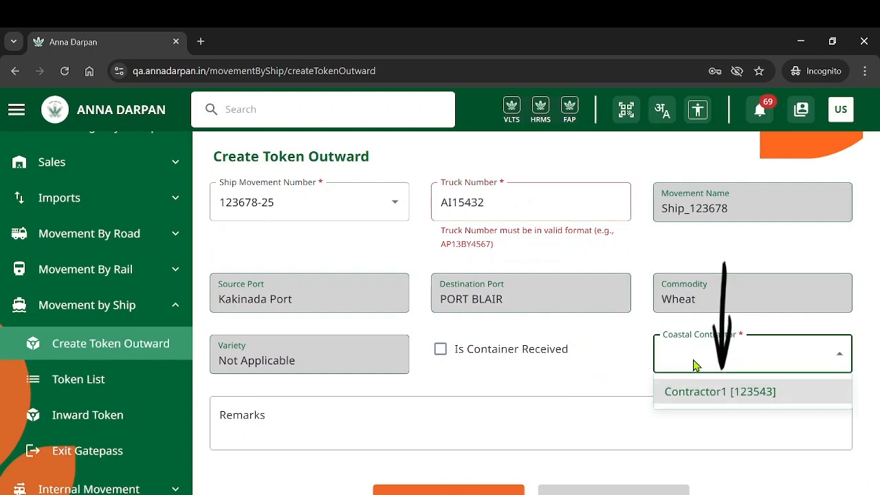
pyautogui.click(698, 403)
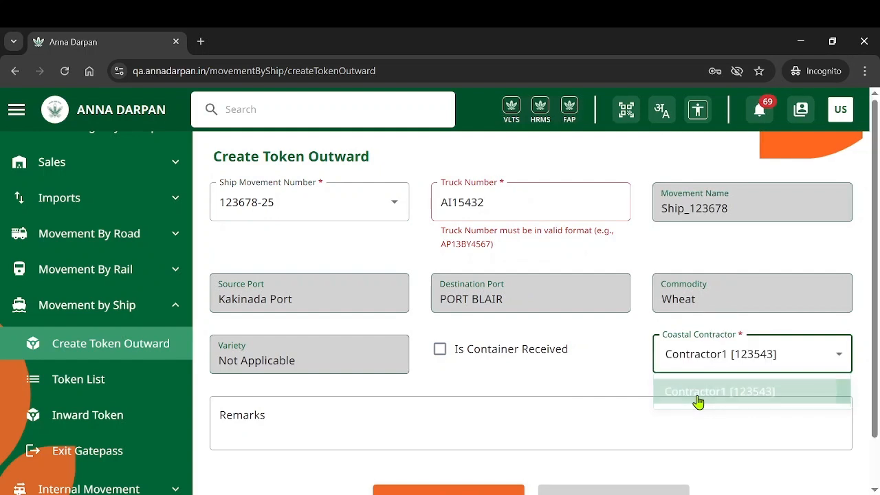
pyautogui.scroll(-1, 702, 427)
pyautogui.click(596, 417)
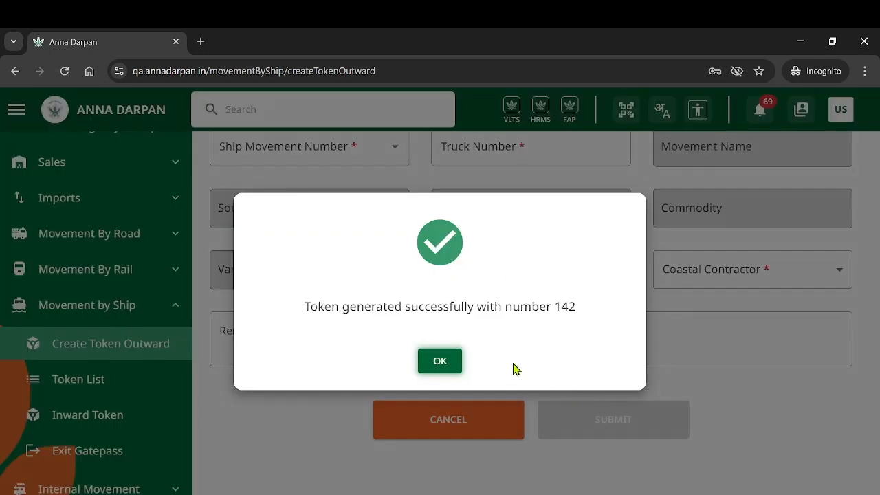
pyautogui.click(439, 364)
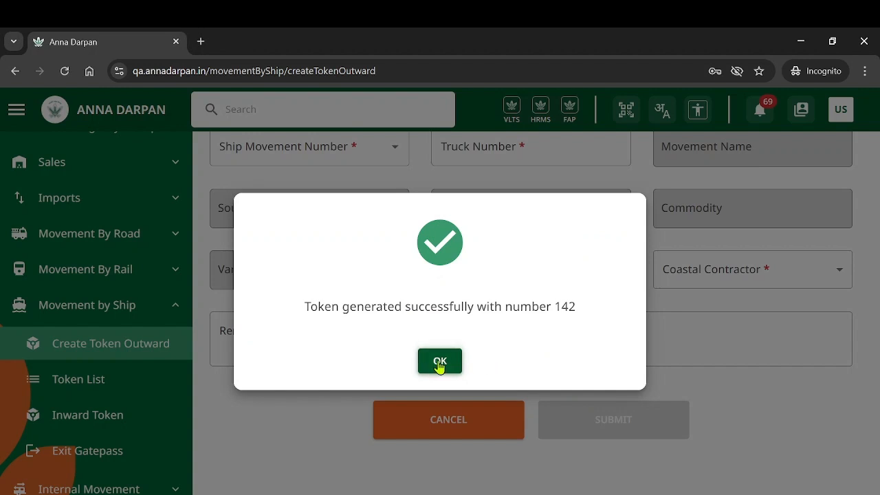